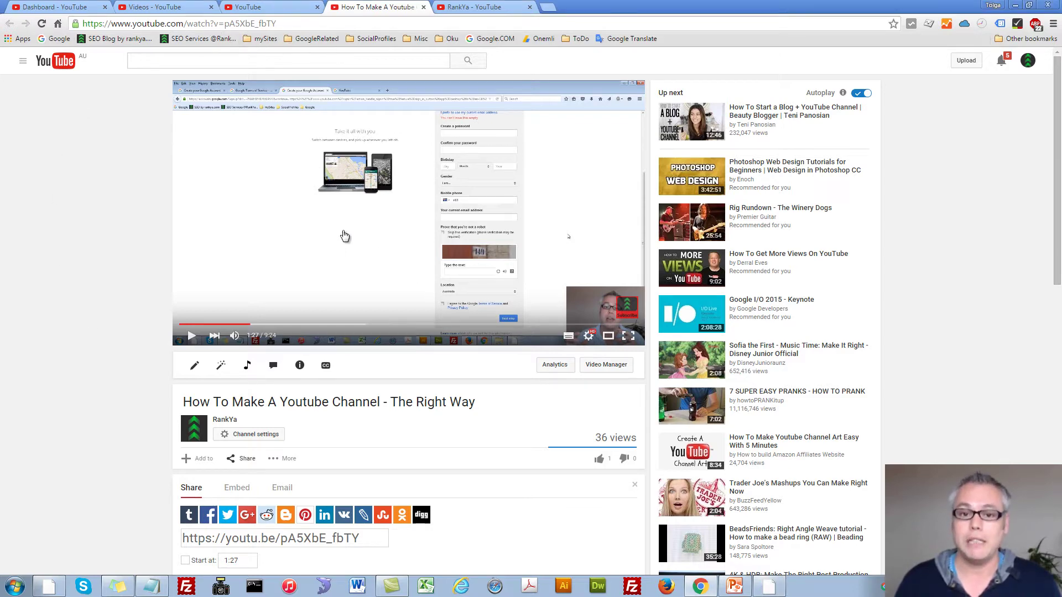
Copy the video's 560×315 iframe embed code from YouTube and minimise Chrome
scroll(362, 397, "down", 2)
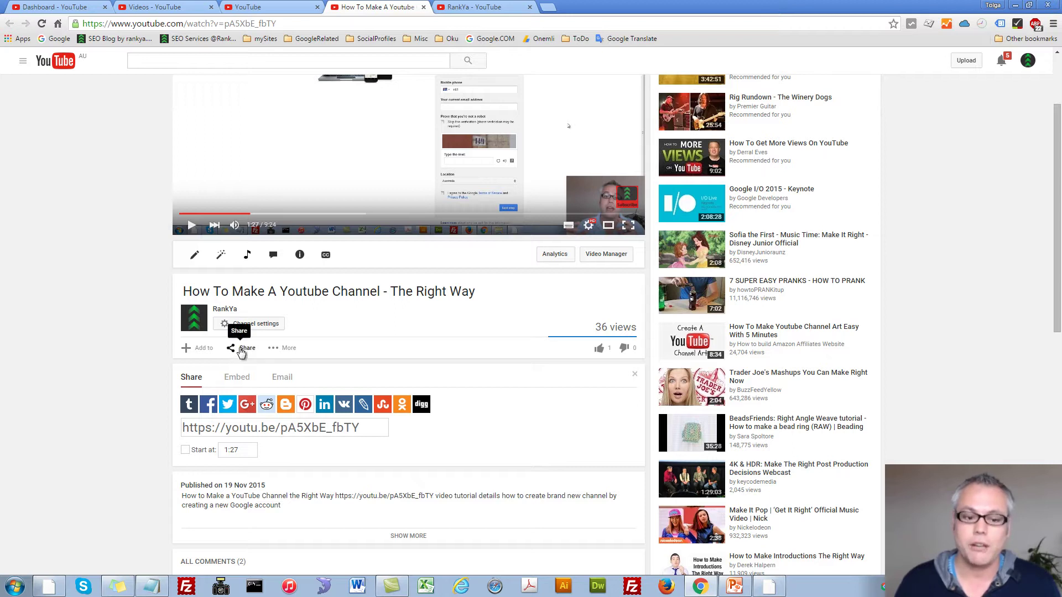
left_click(237, 380)
key("ctrl+c")
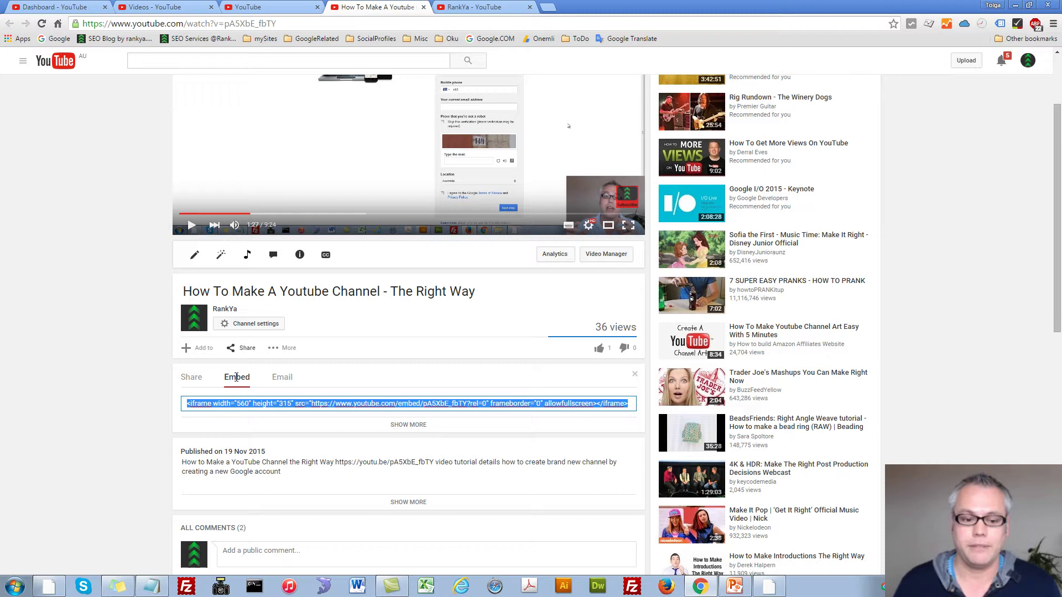
right_click(352, 406)
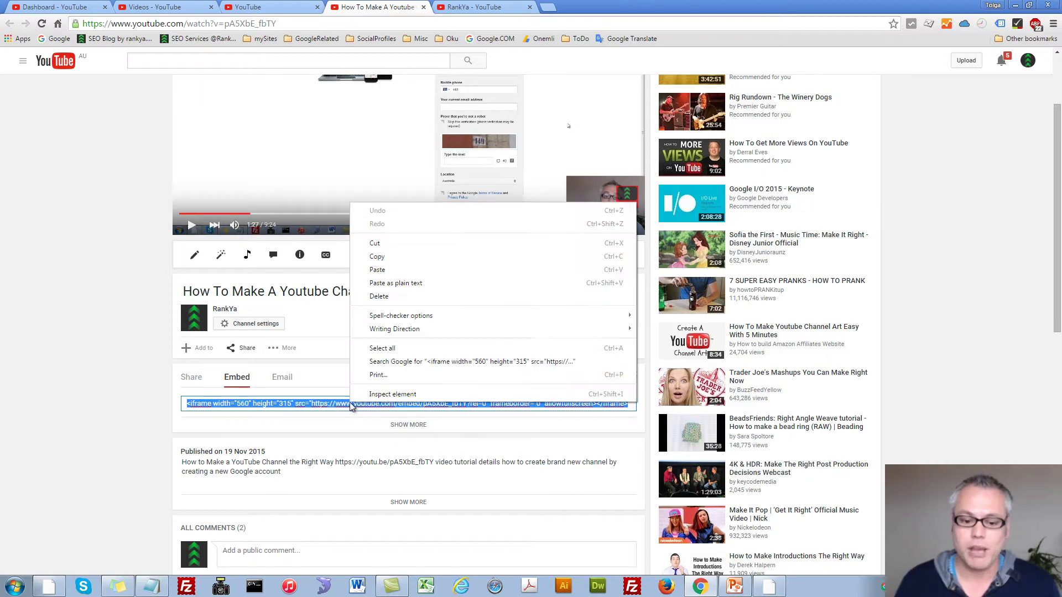
left_click(377, 256)
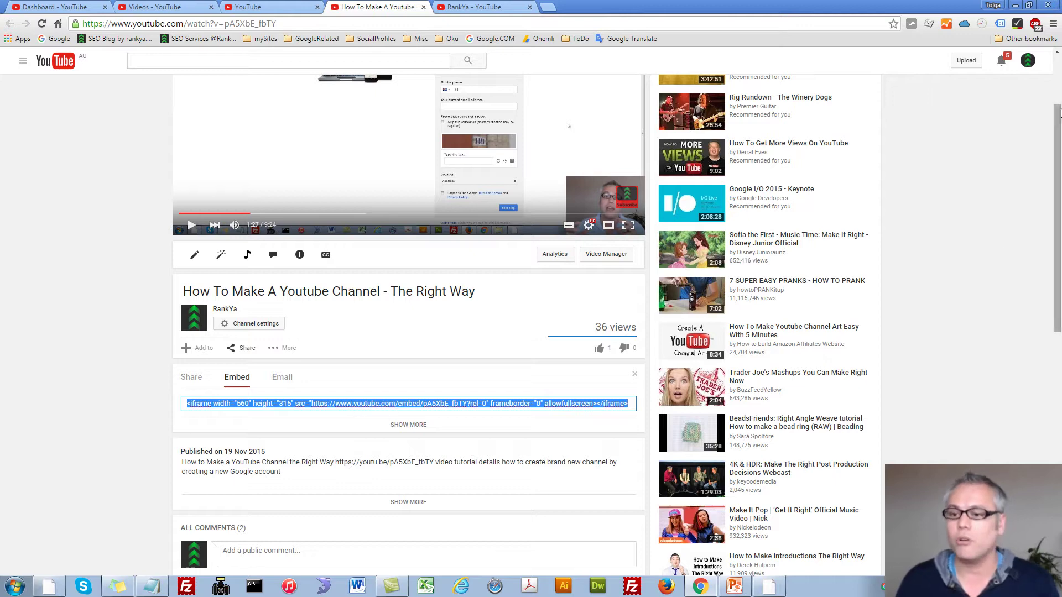
left_click(1016, 5)
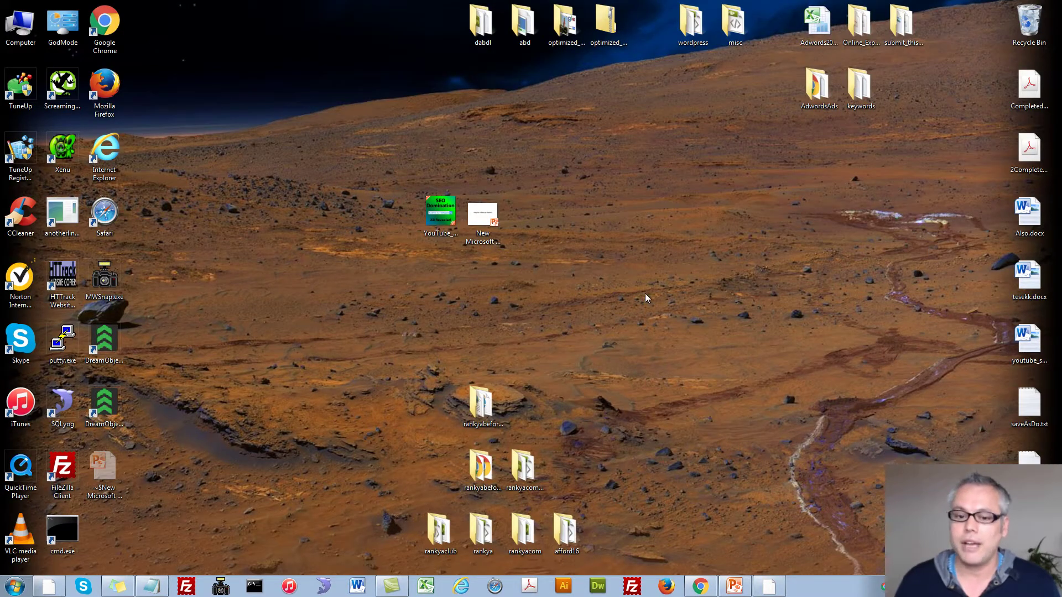
Open the presentation from the desktop and select slide 2, 'Trade Secrets Revealed'
double_click(484, 221)
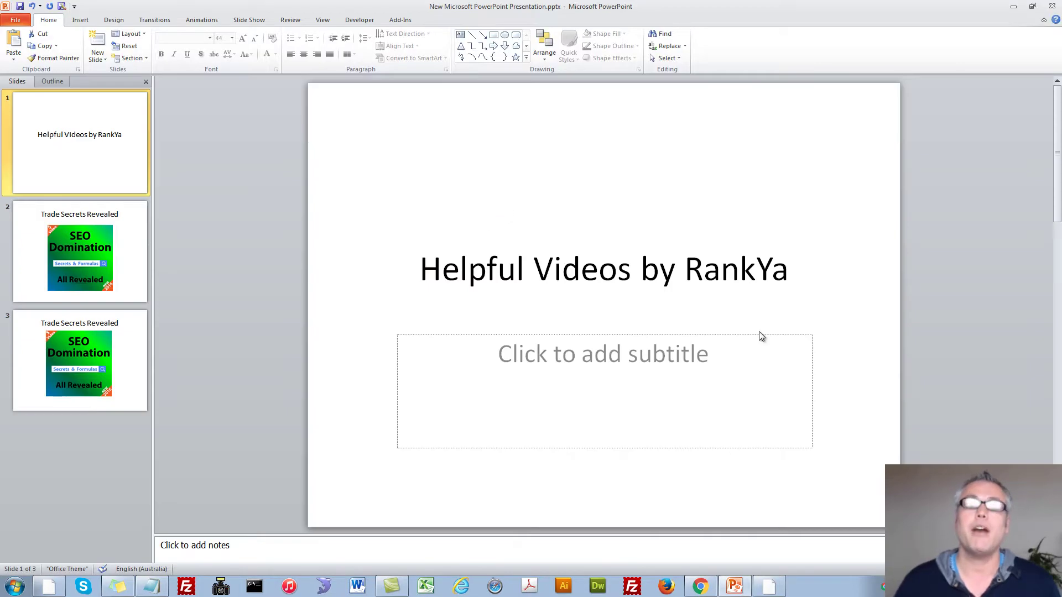
left_click(99, 257)
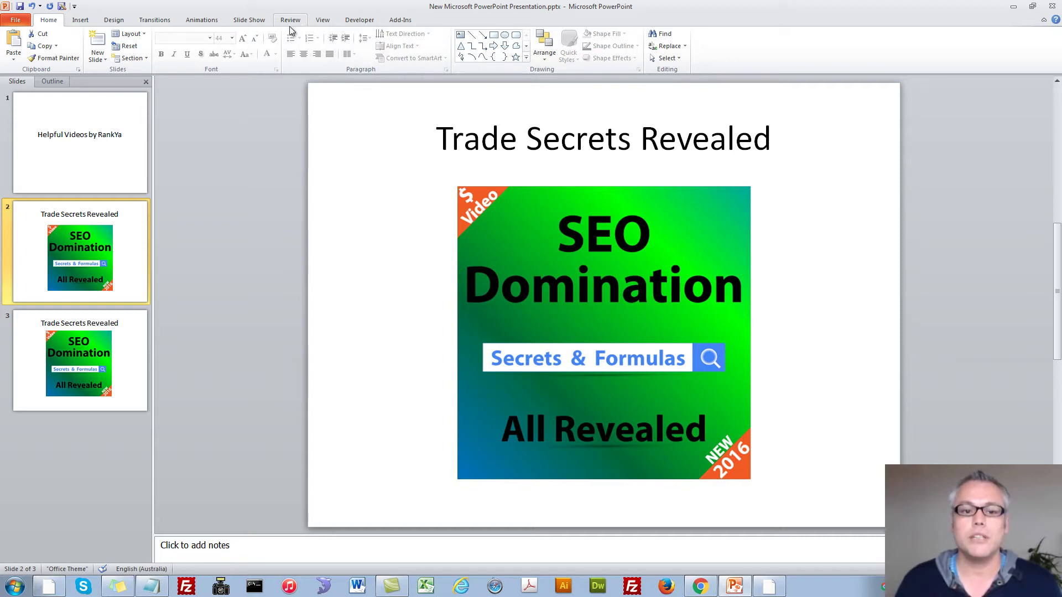
left_click(86, 19)
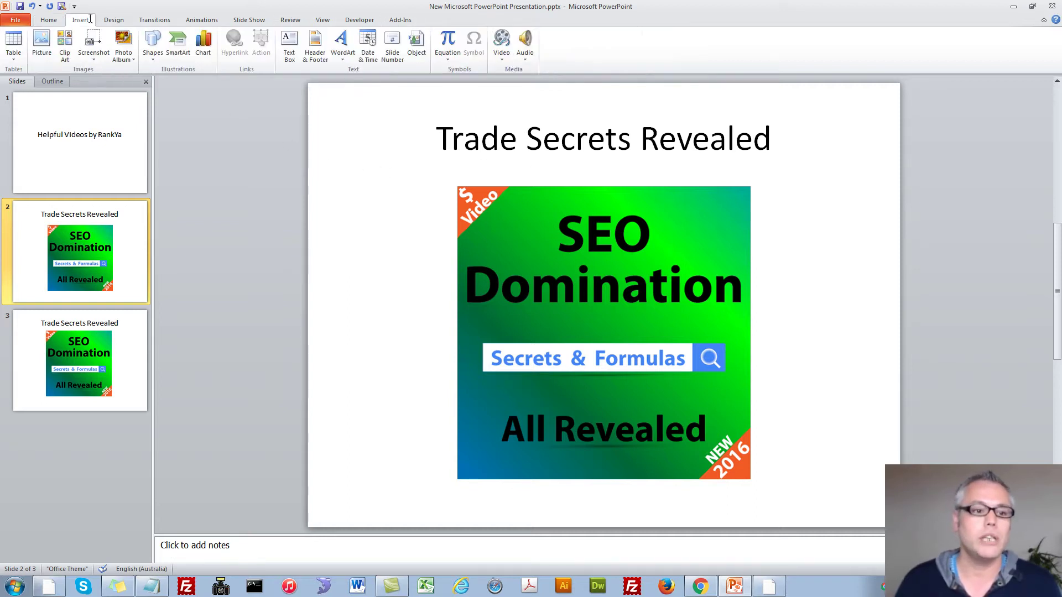
Insert the copied YouTube iframe code on slide 2 as a video from a web site
left_click(502, 55)
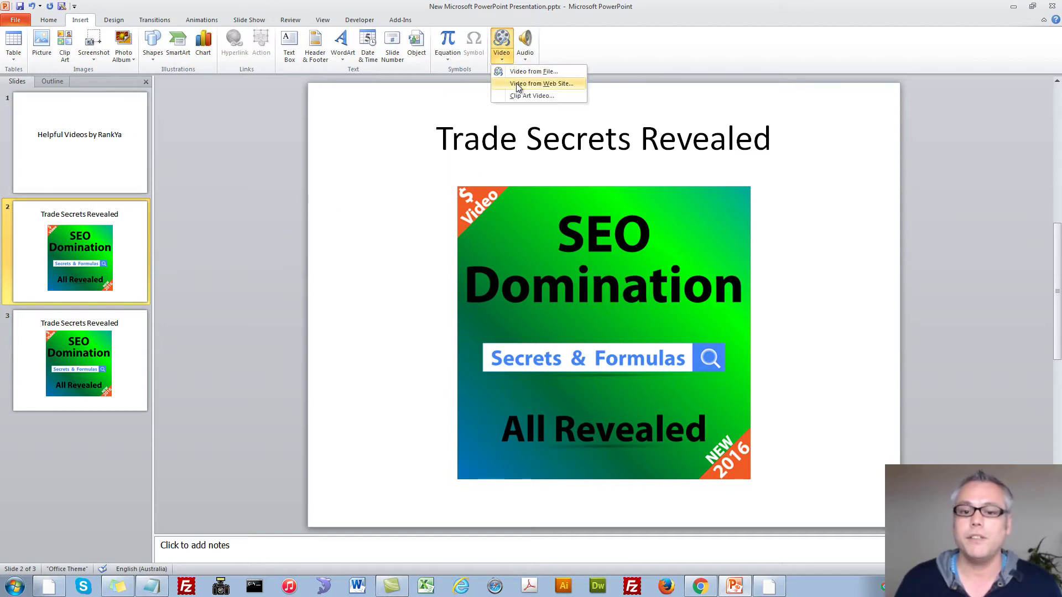
left_click(517, 83)
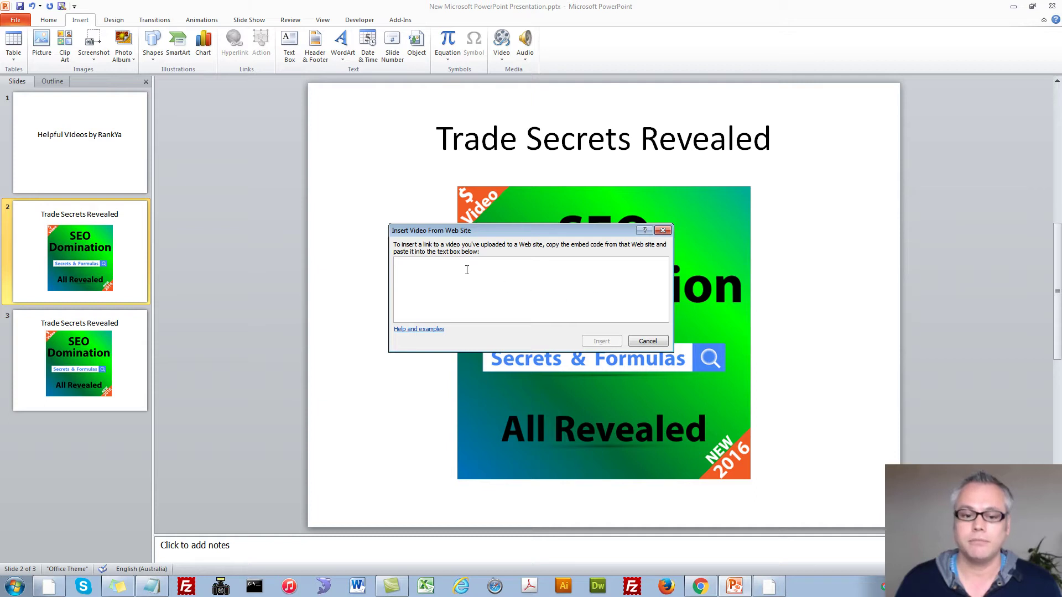
key("ctrl+v")
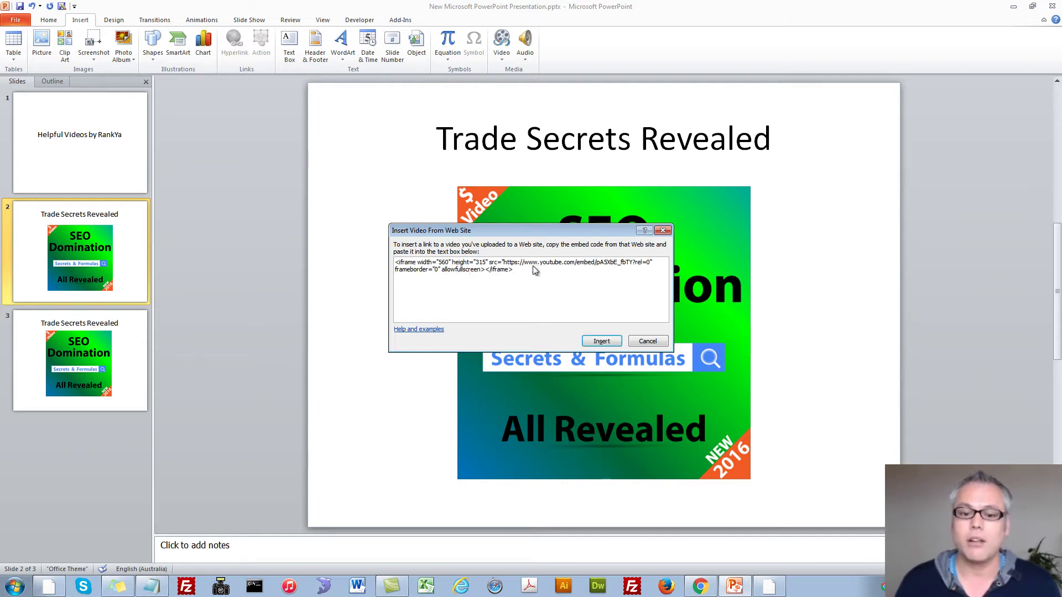
left_click(601, 342)
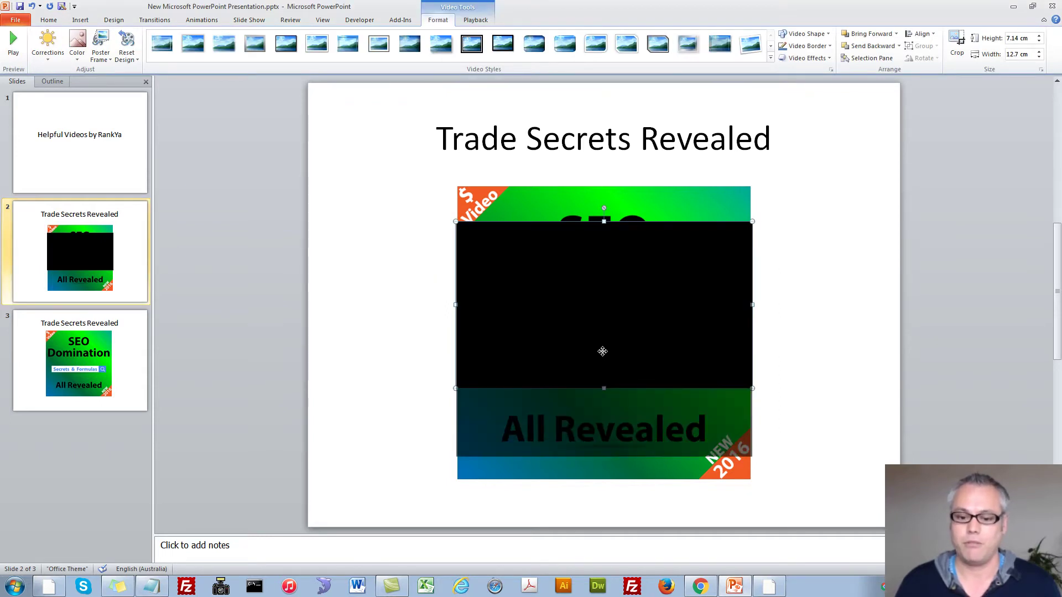
Move the video below the SEO Domination text and test its playback in a slide show
left_click_drag(601, 371, 602, 465)
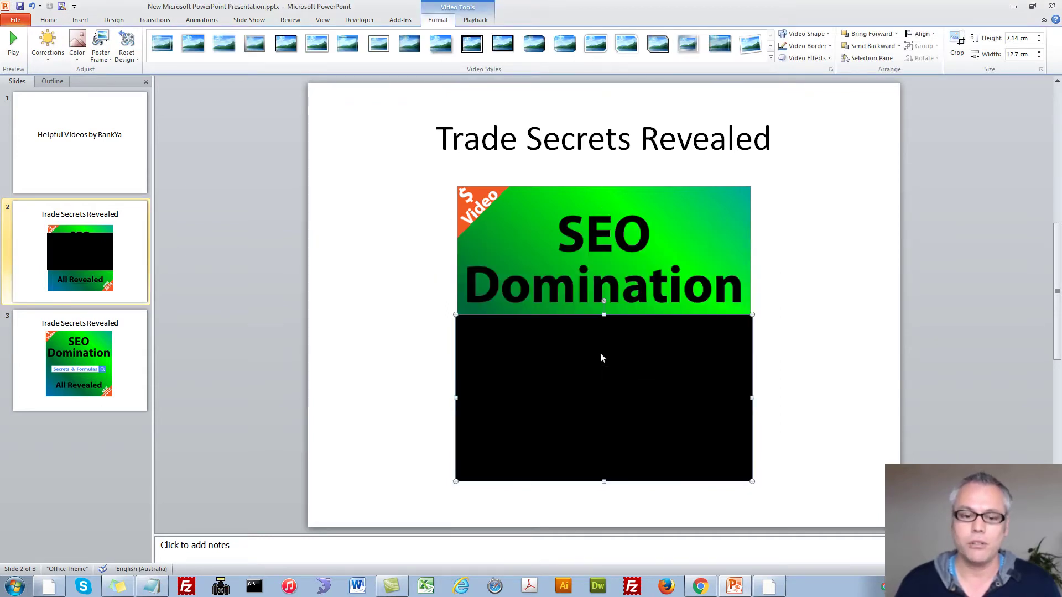
left_click(249, 22)
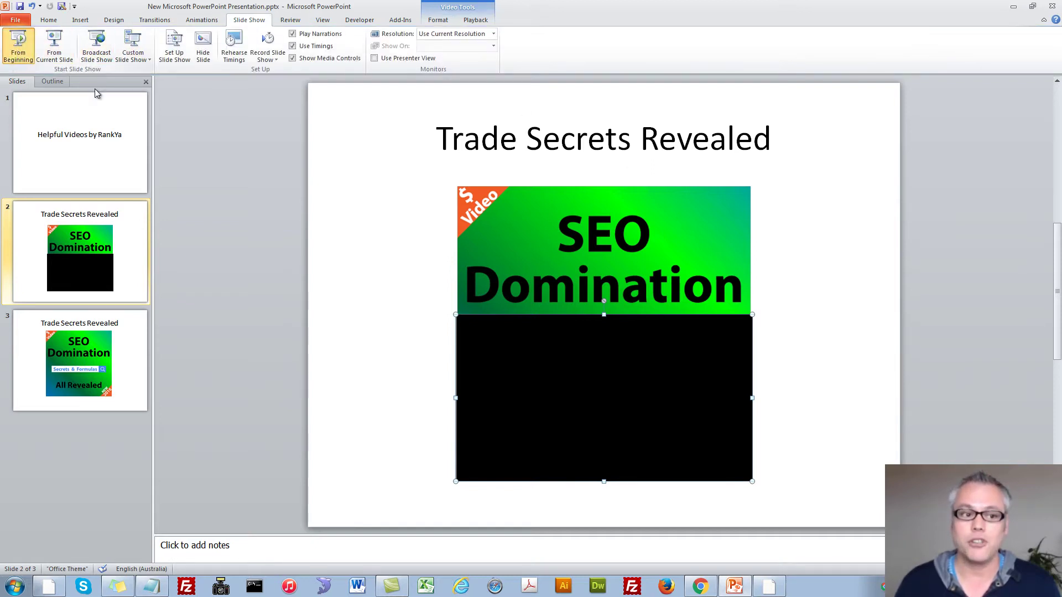
key("F5")
left_click(612, 228)
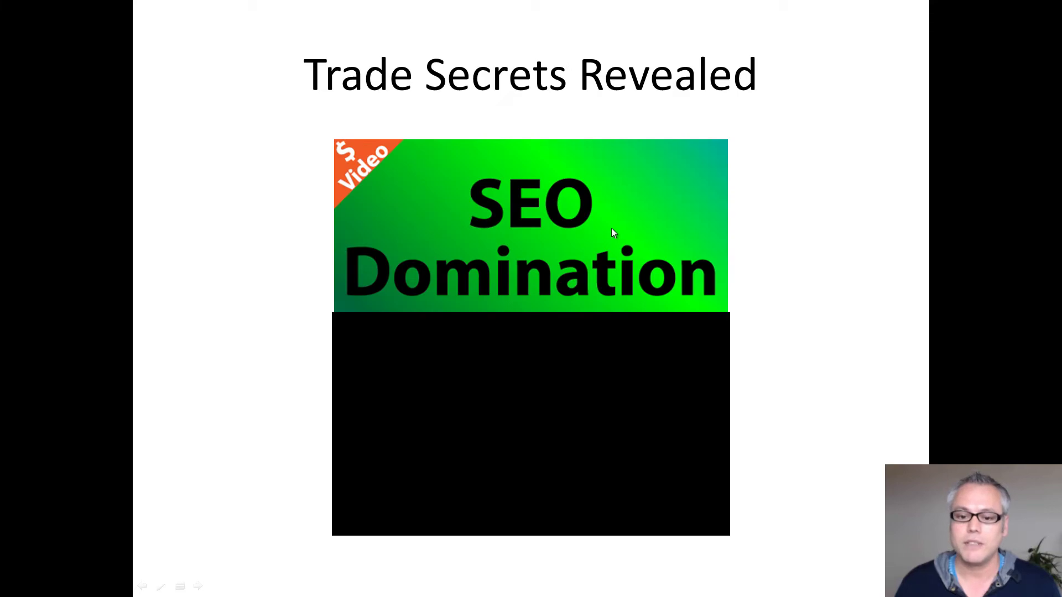
left_click(529, 424)
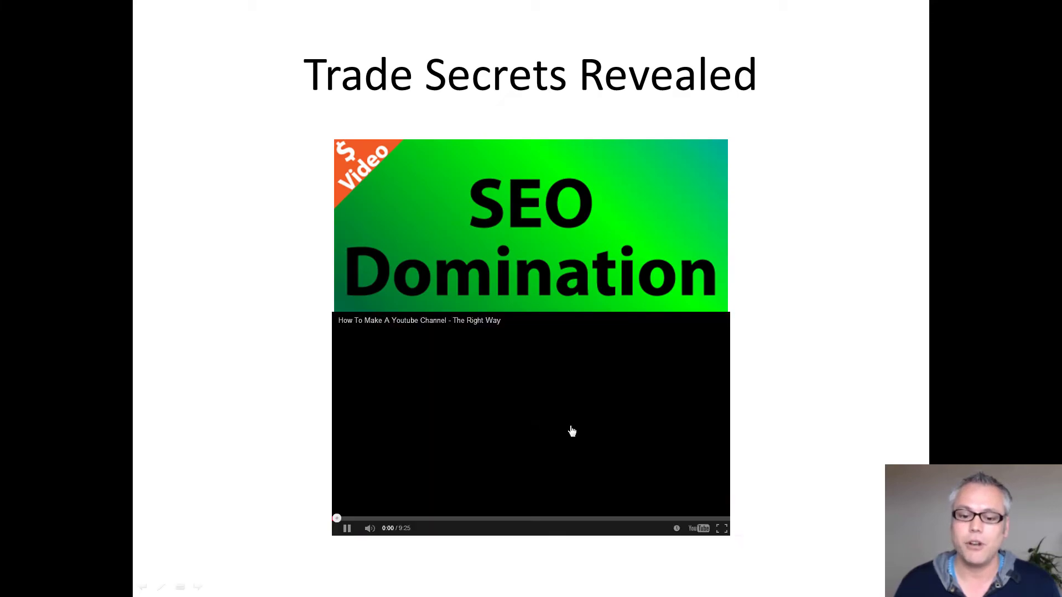
left_click(347, 529)
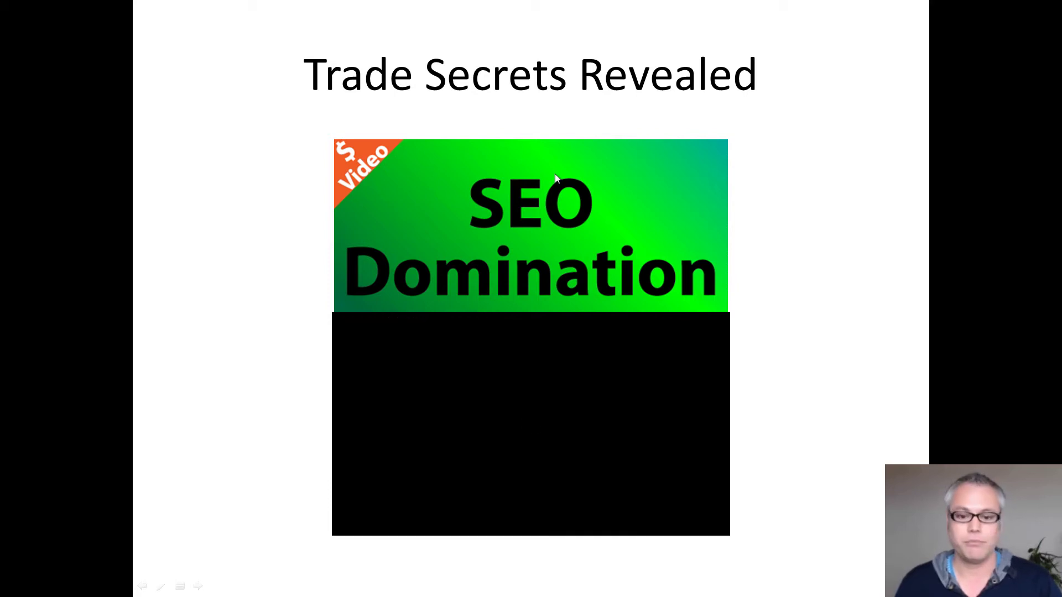
key("Escape")
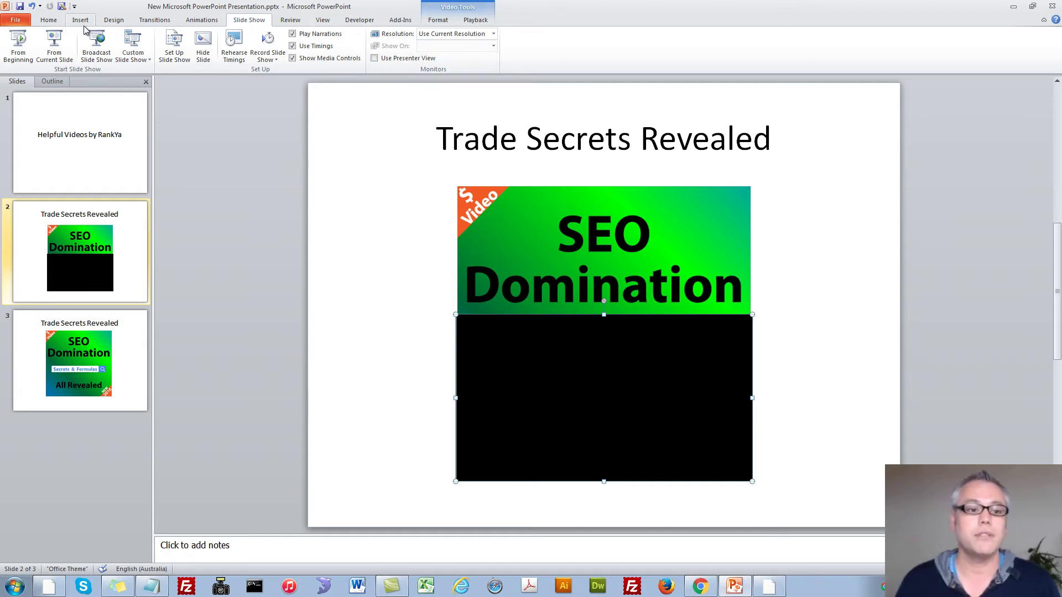
Close the Insert Video choices without inserting anything and select slide 3
left_click(47, 22)
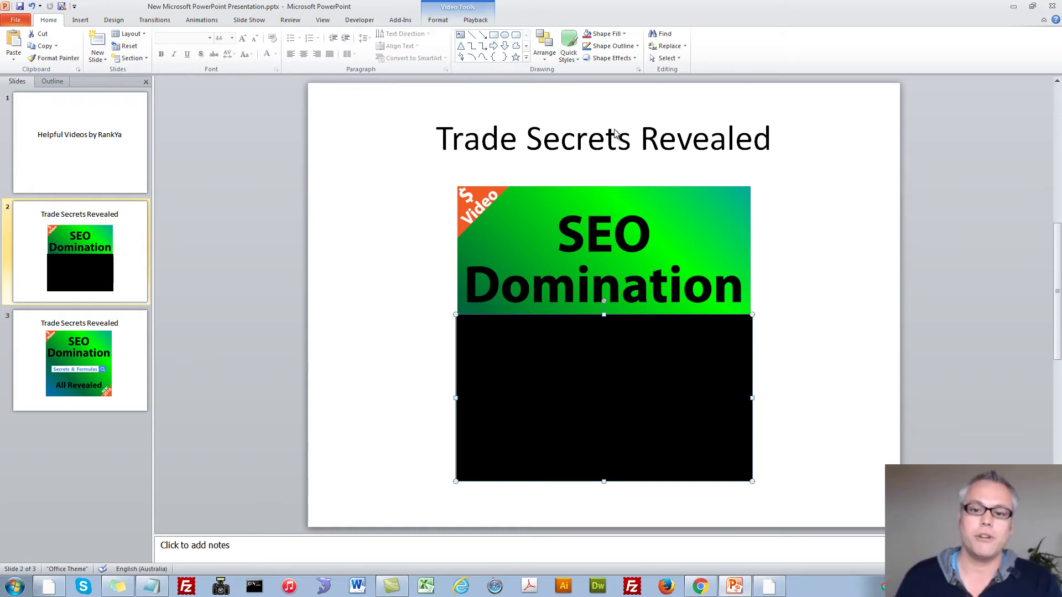
left_click(79, 22)
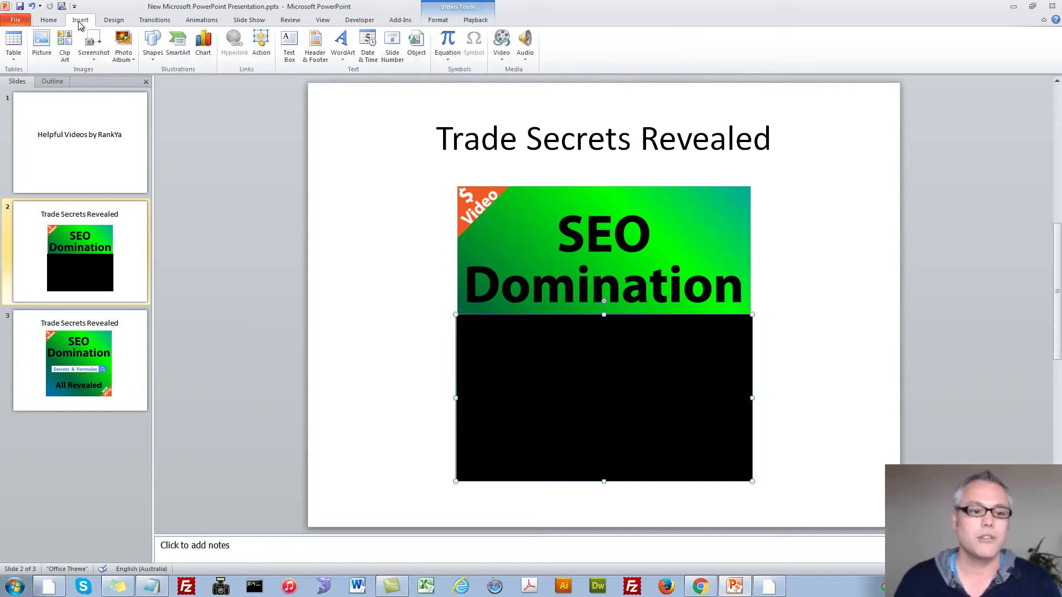
left_click(501, 58)
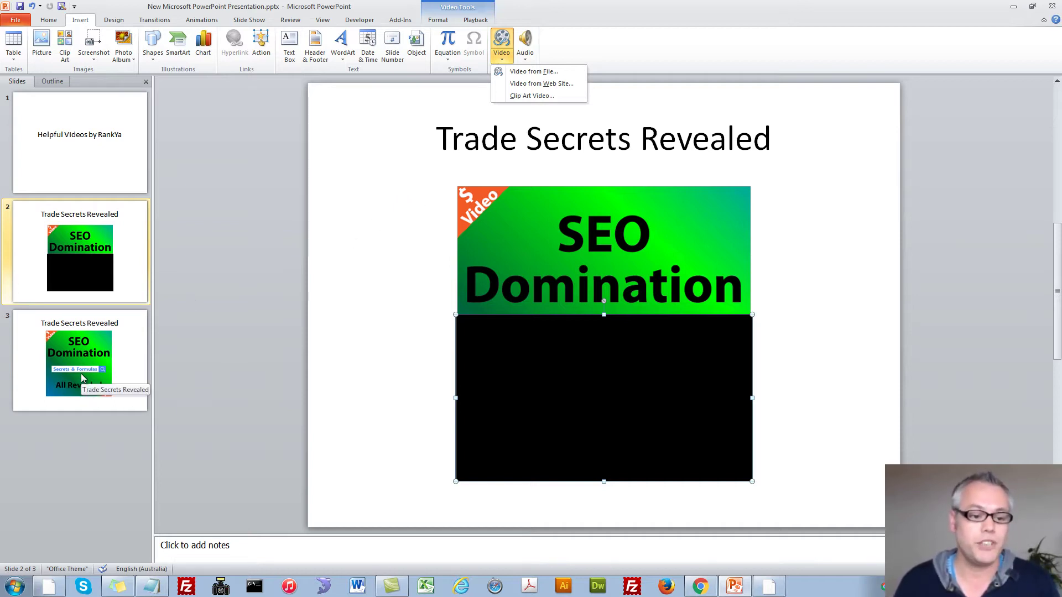
left_click(110, 371)
left_click(110, 371)
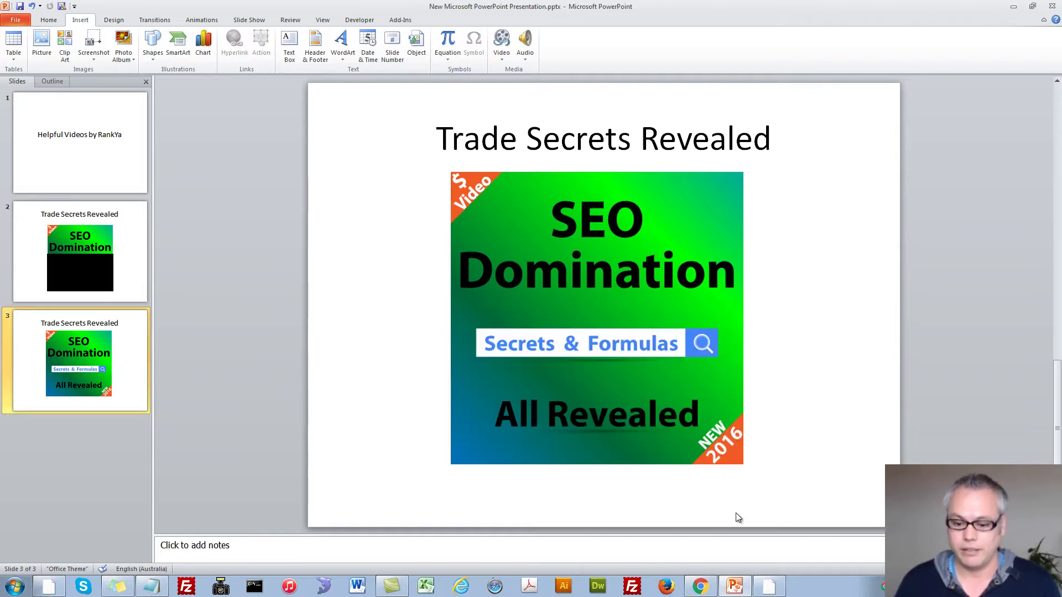
Copy the YouTube watch URL youtube.com/watch?v=pA5XbE_fbTY from Chrome and paste it into Notepad
mouse_move(704, 588)
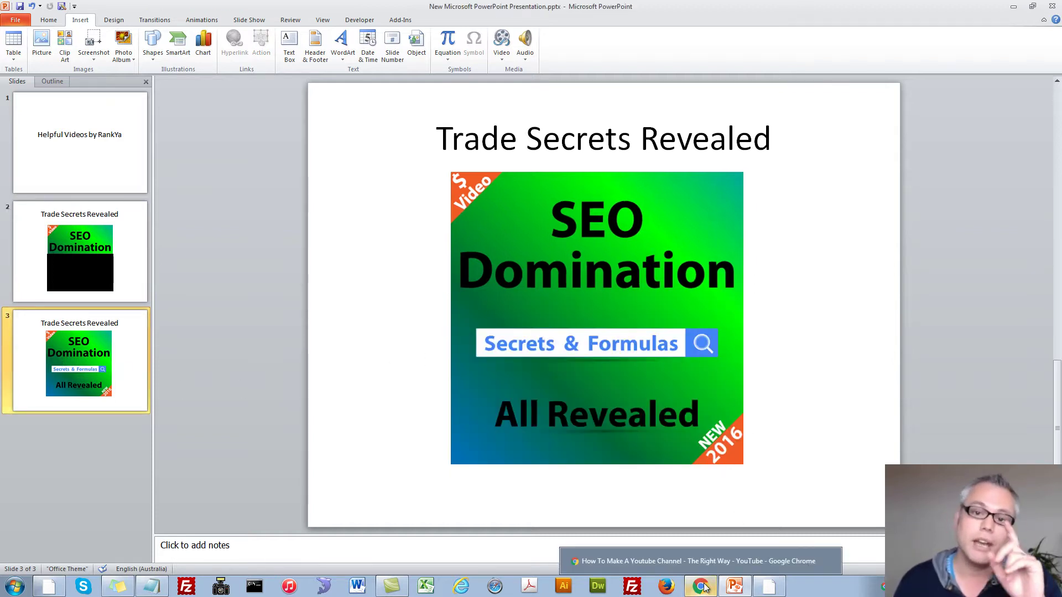
left_click(704, 588)
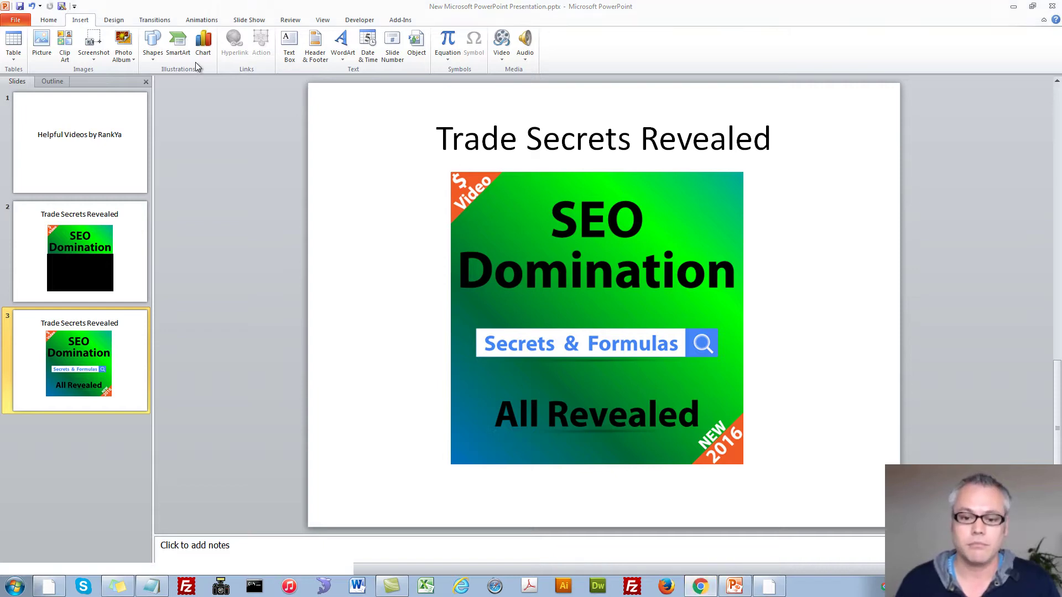
left_click(208, 24)
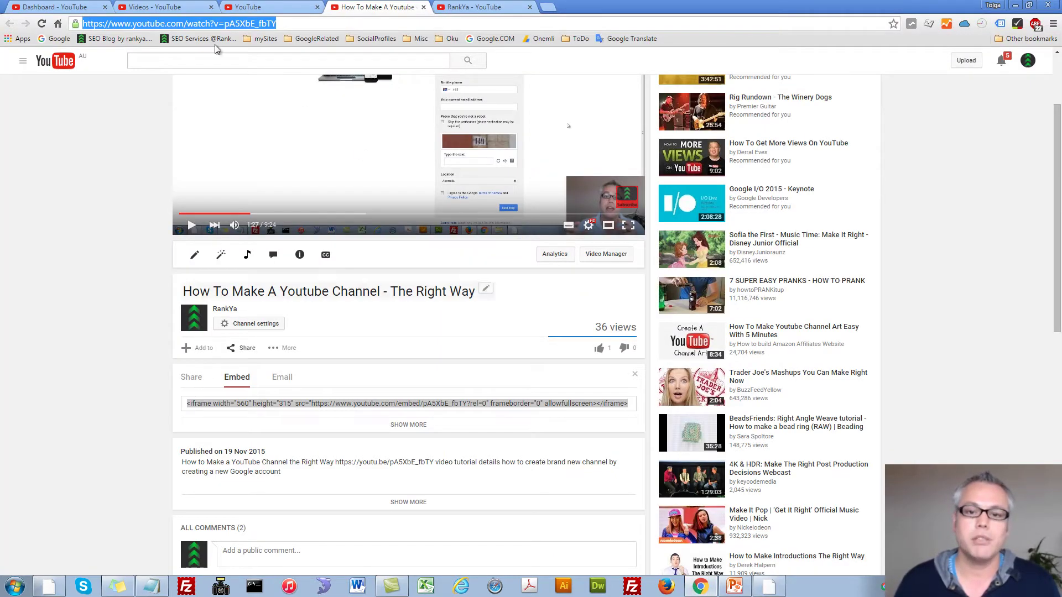
right_click(188, 25)
left_click(208, 66)
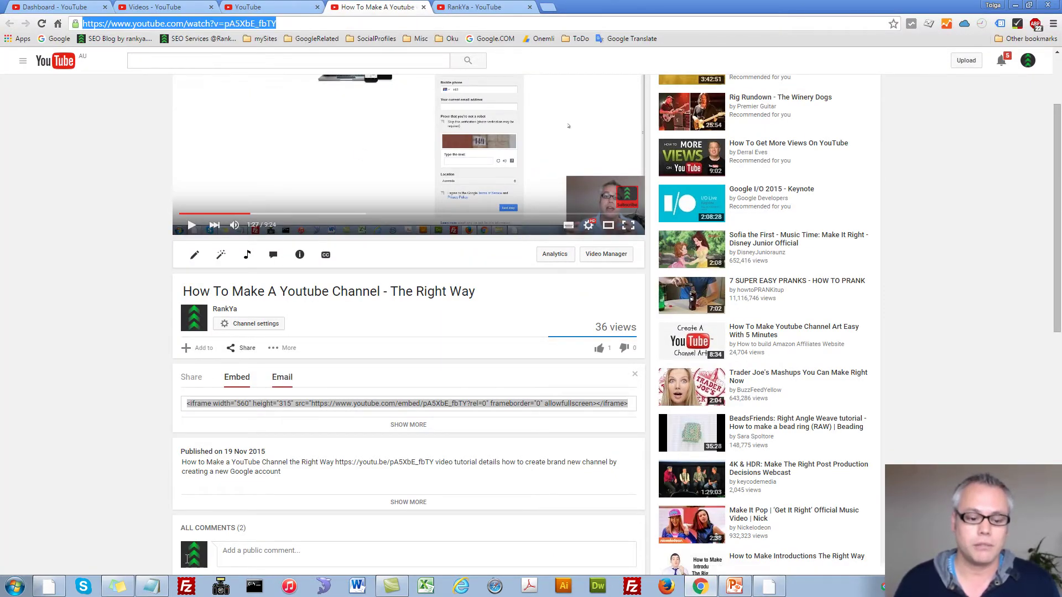
left_click(151, 586)
key("ctrl+v")
Edit the Notepad link to youtube.com/v/pA5XbE_fbTY and copy it
key("ctrl+a")
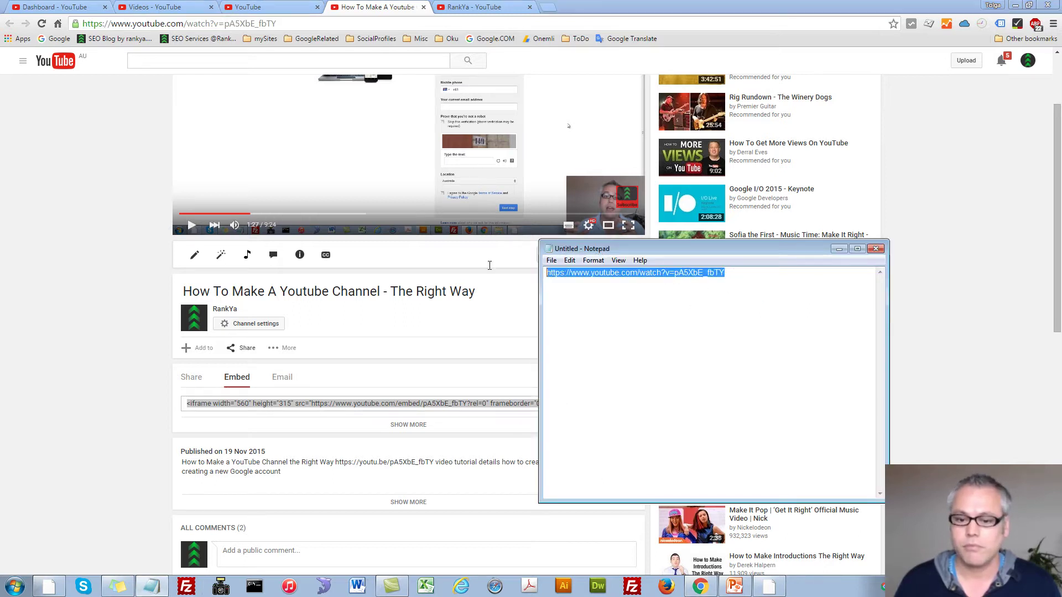
left_click(724, 308)
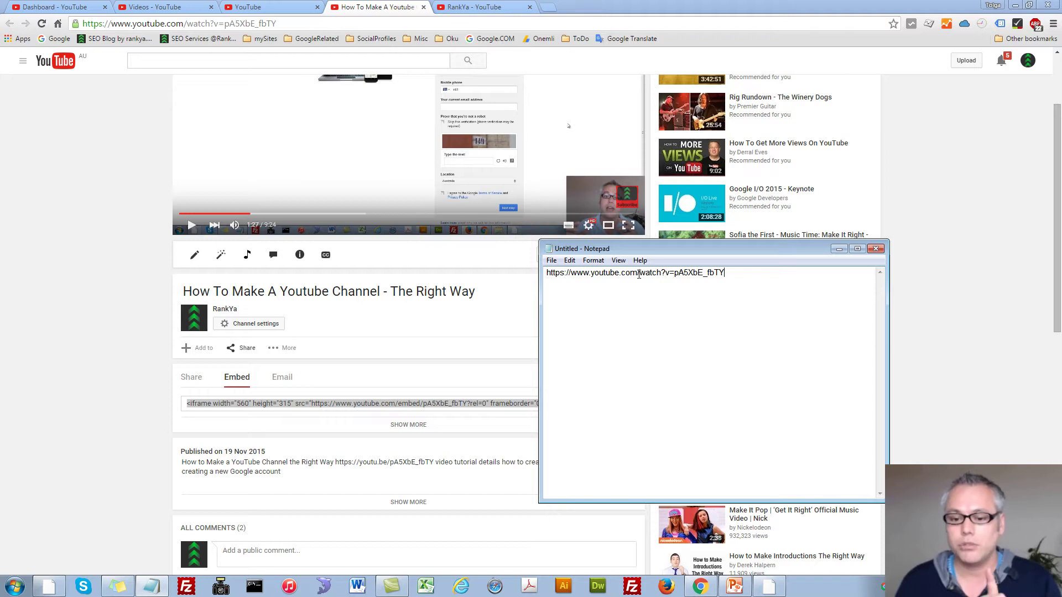
left_click_drag(640, 275, 657, 276)
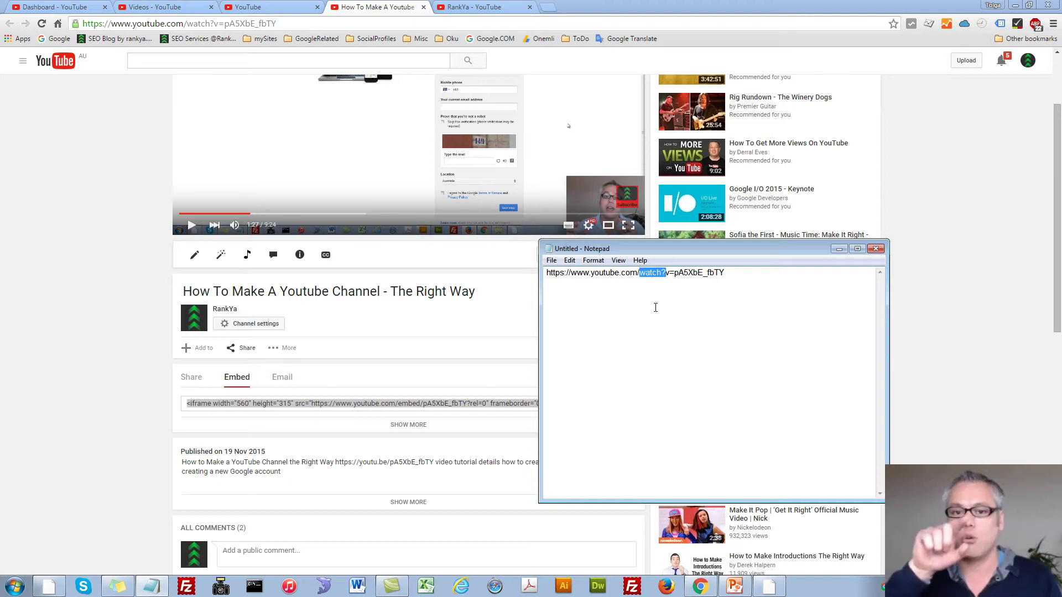
key("Delete")
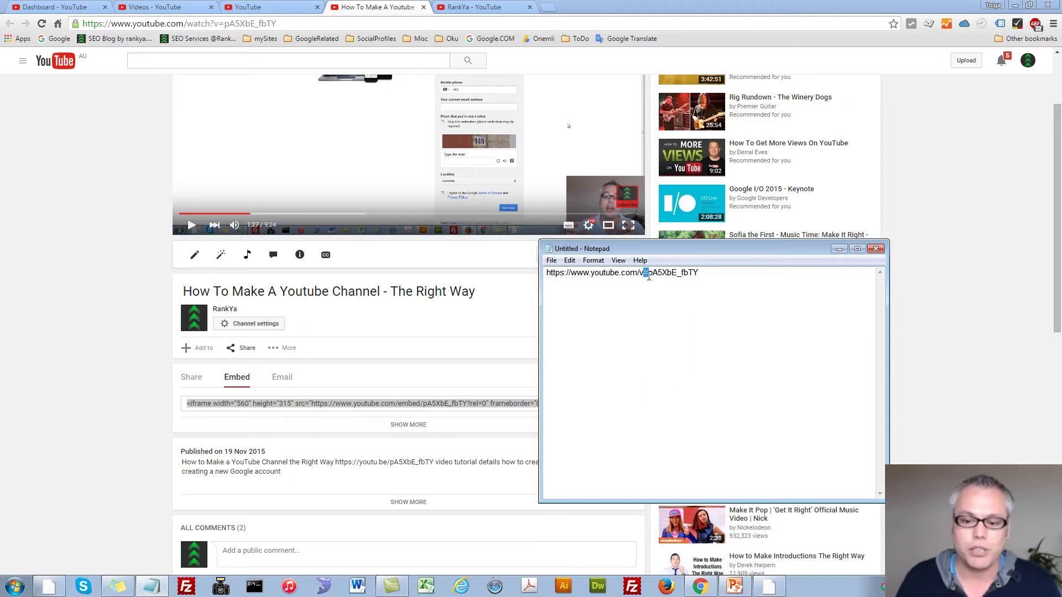
left_click_drag(646, 276, 650, 277)
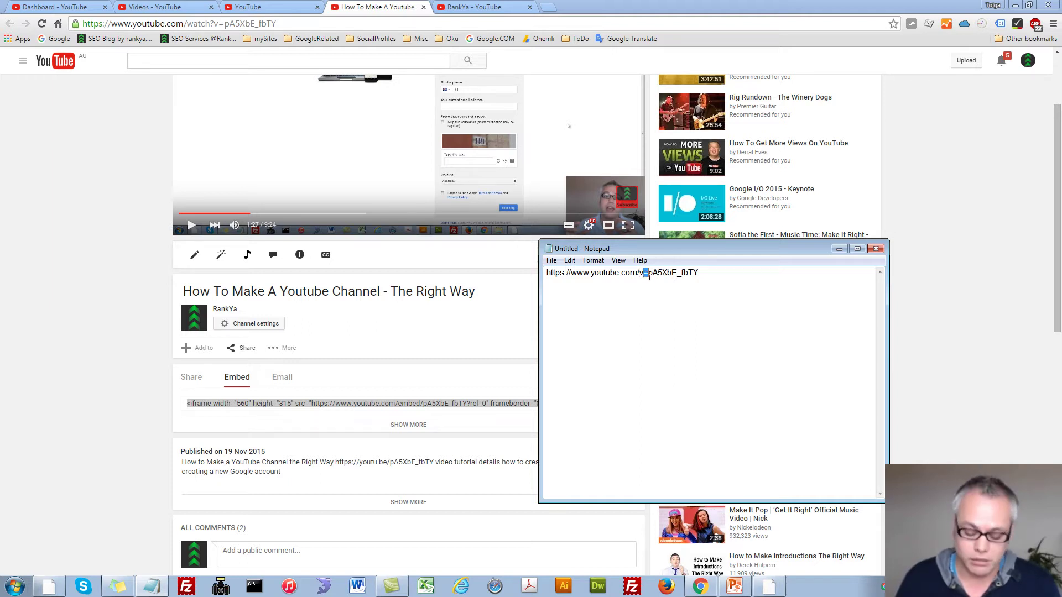
type("/")
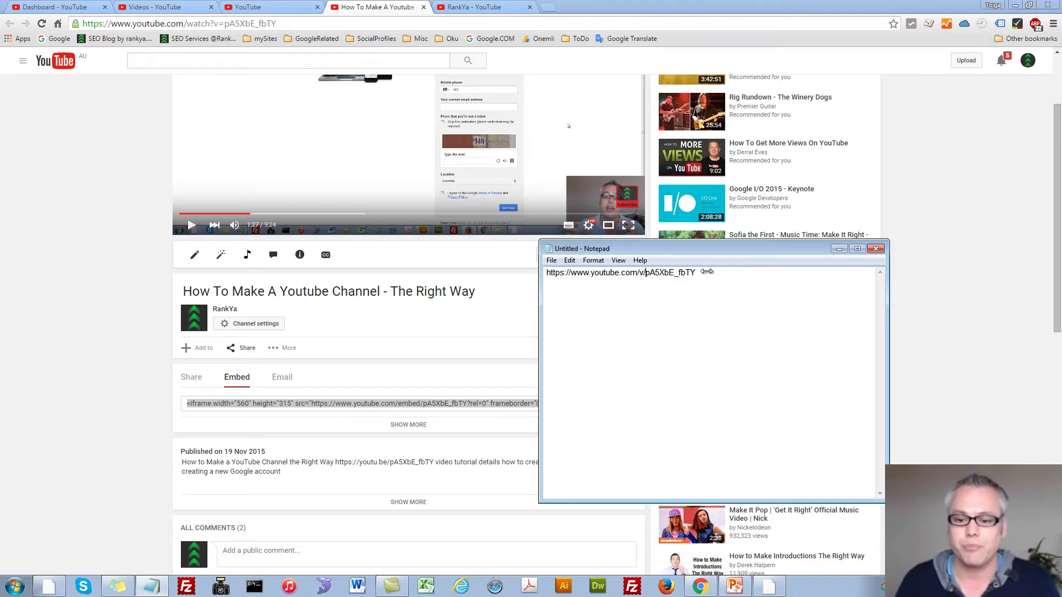
left_click_drag(698, 272, 546, 272)
right_click(583, 279)
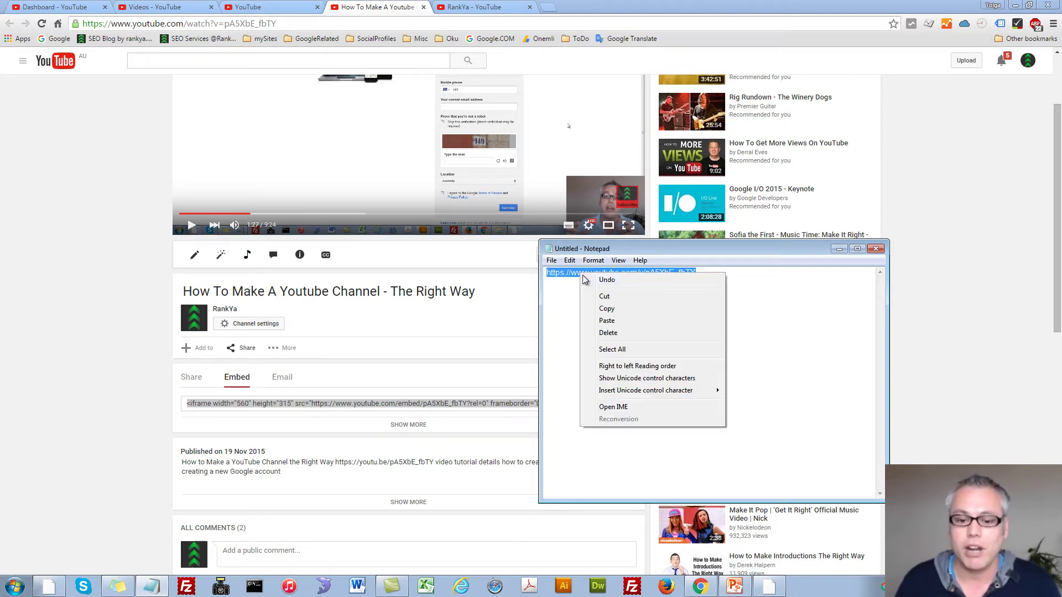
left_click(607, 309)
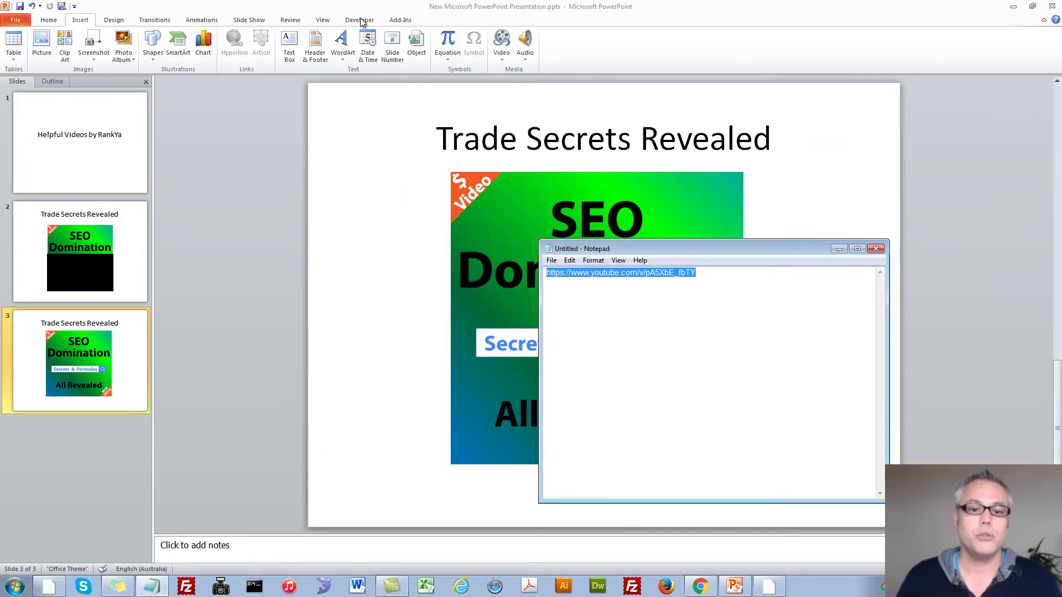
Return to PowerPoint, view the Developer tab, and open the presentation's File Info page
left_click(380, 35)
left_click(359, 20)
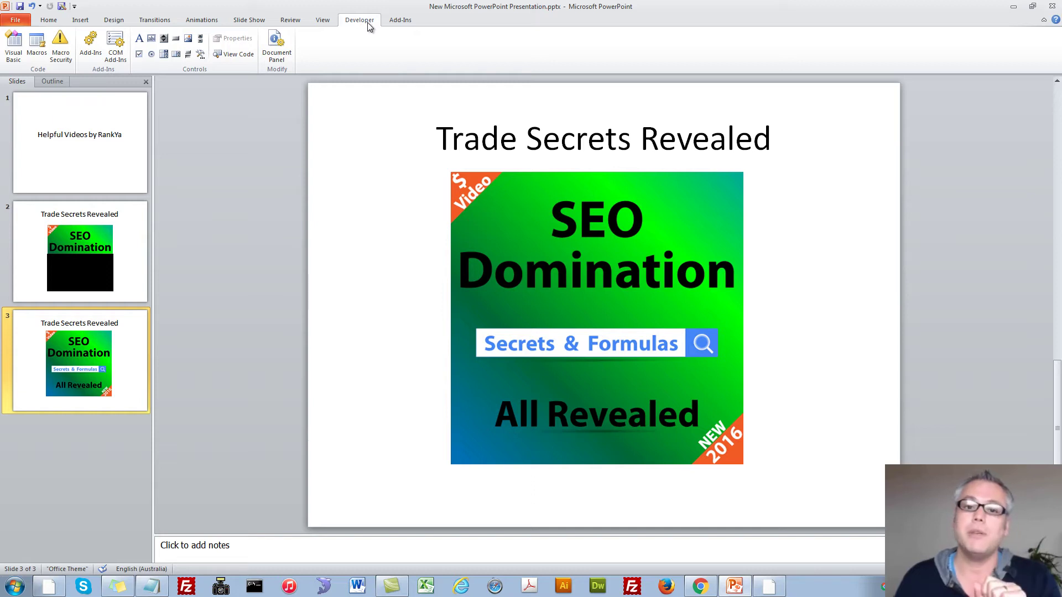
left_click(15, 20)
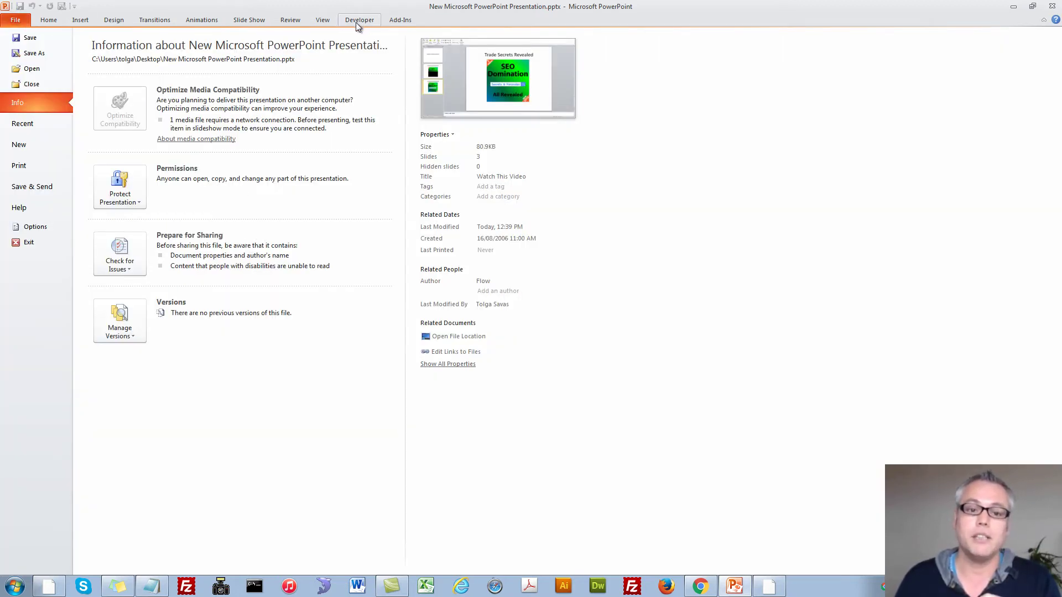
Keep the Developer checkbox ticked under Main Tabs in Customize the Ribbon and confirm Options
left_click(35, 228)
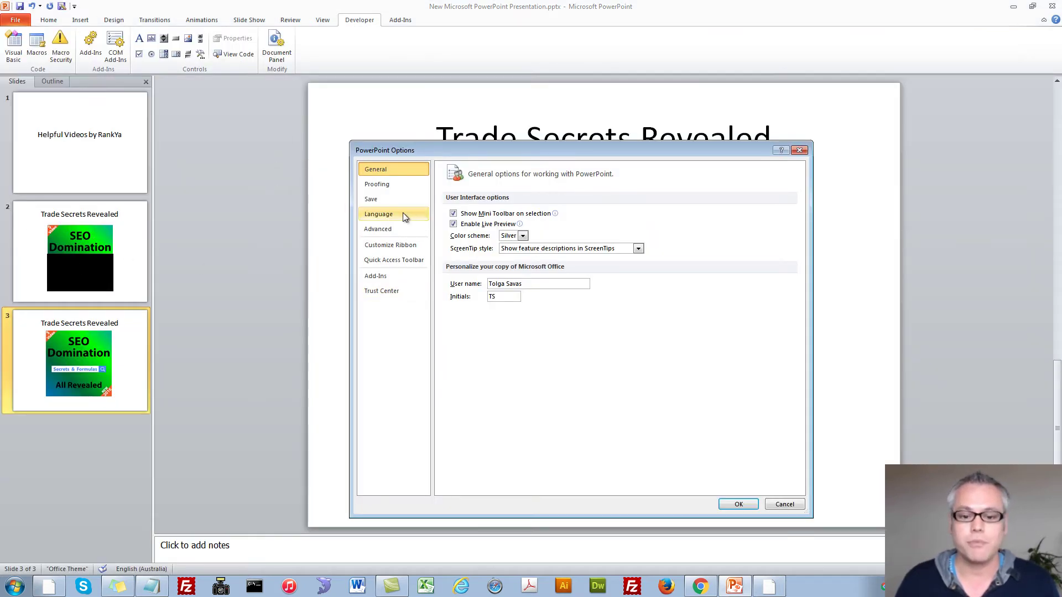
left_click(395, 249)
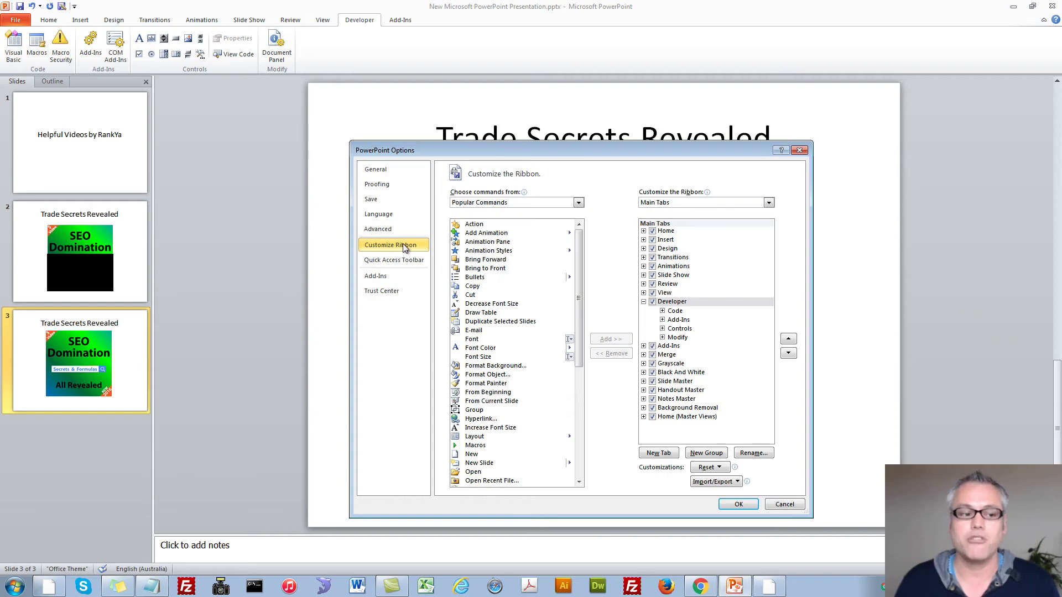
left_click(659, 303)
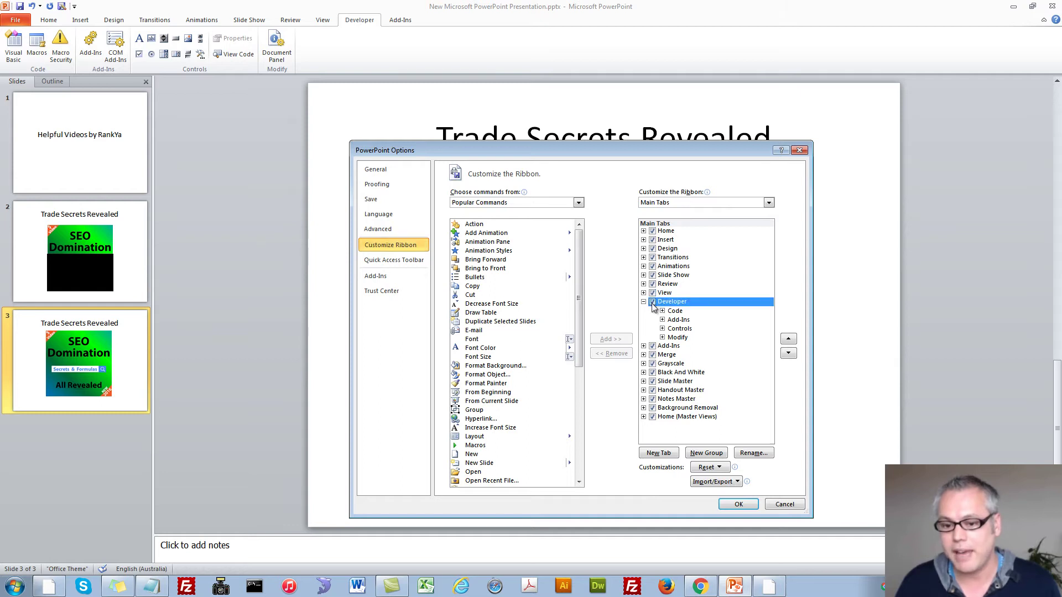
left_click(653, 301)
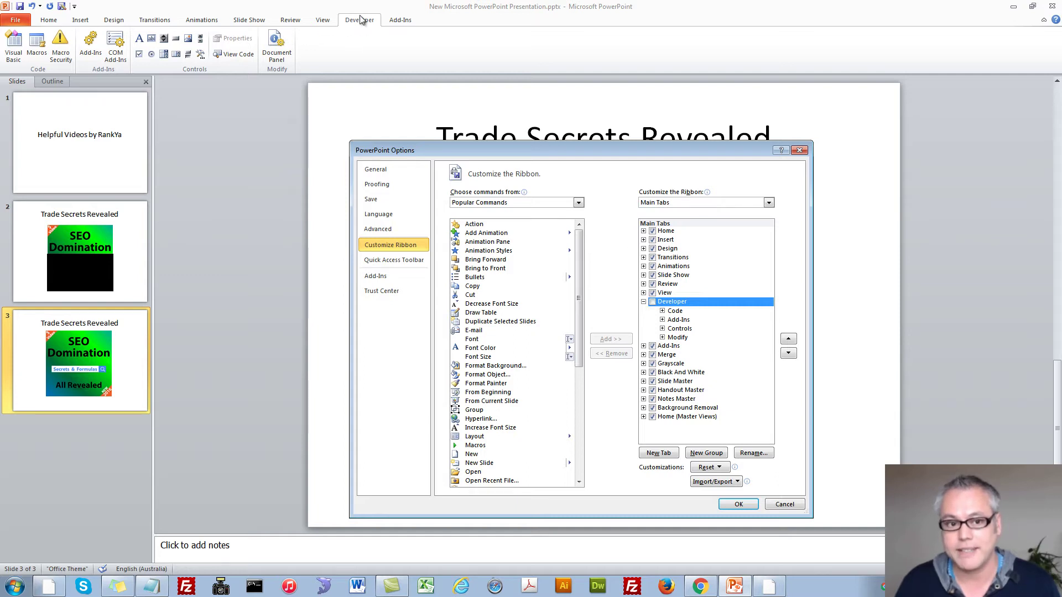
left_click(652, 302)
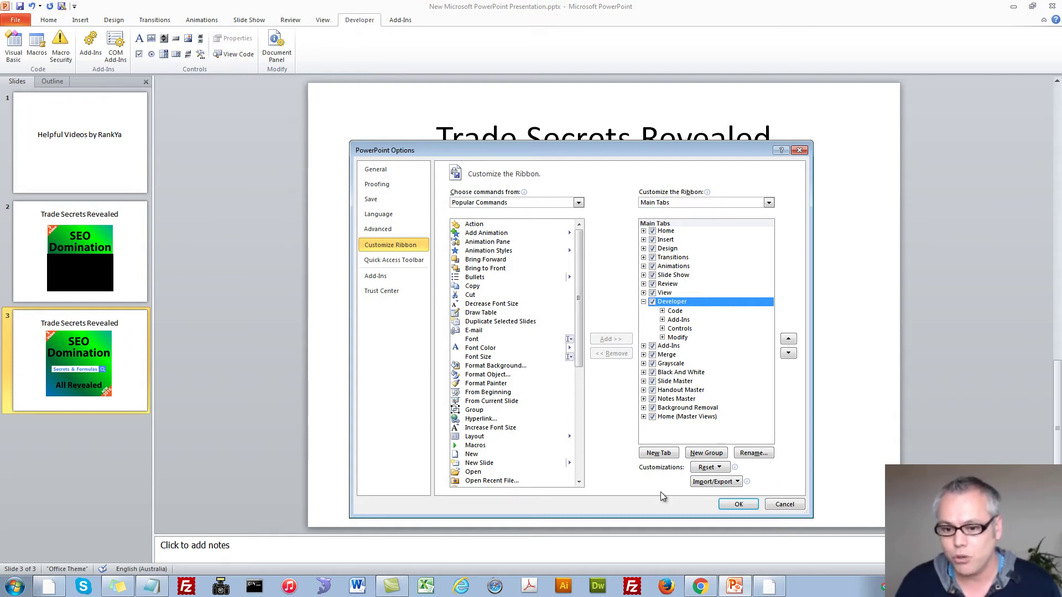
left_click(737, 504)
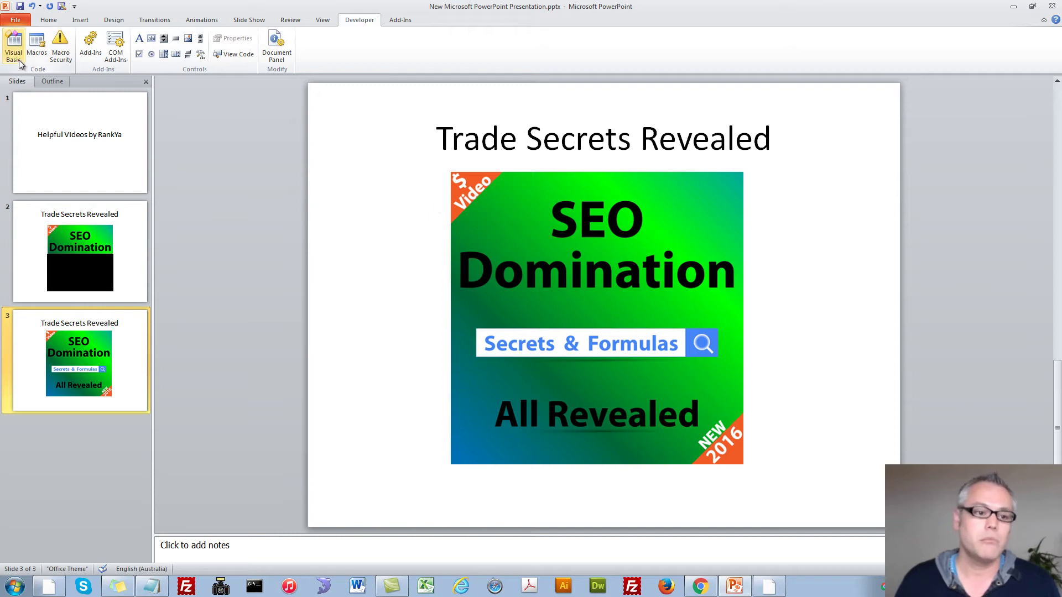
Select Shockwave Flash Object from the Developer tab's More Controls list
left_click(200, 58)
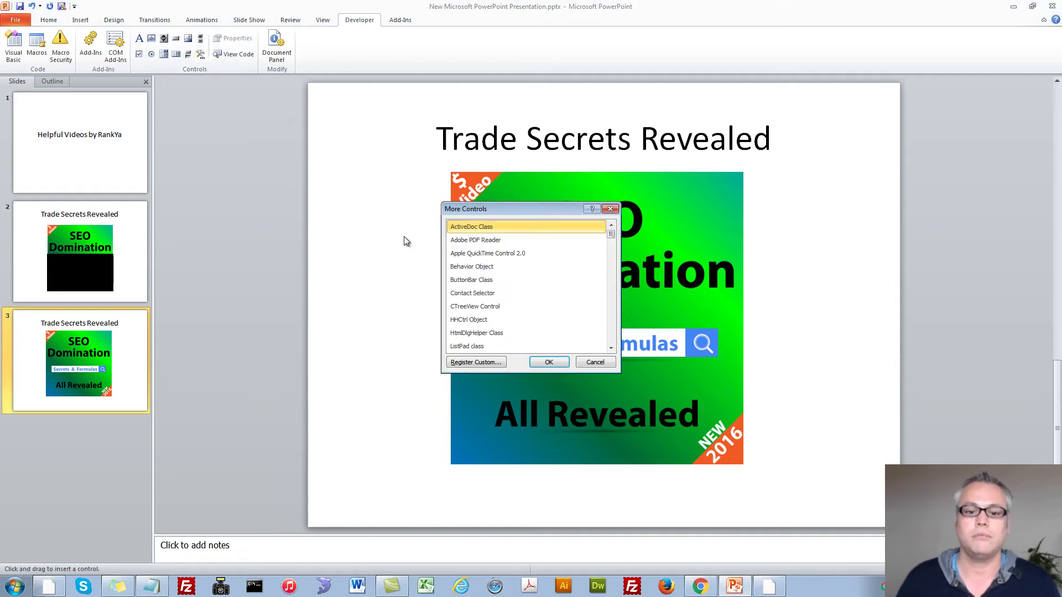
left_click_drag(610, 237, 616, 335)
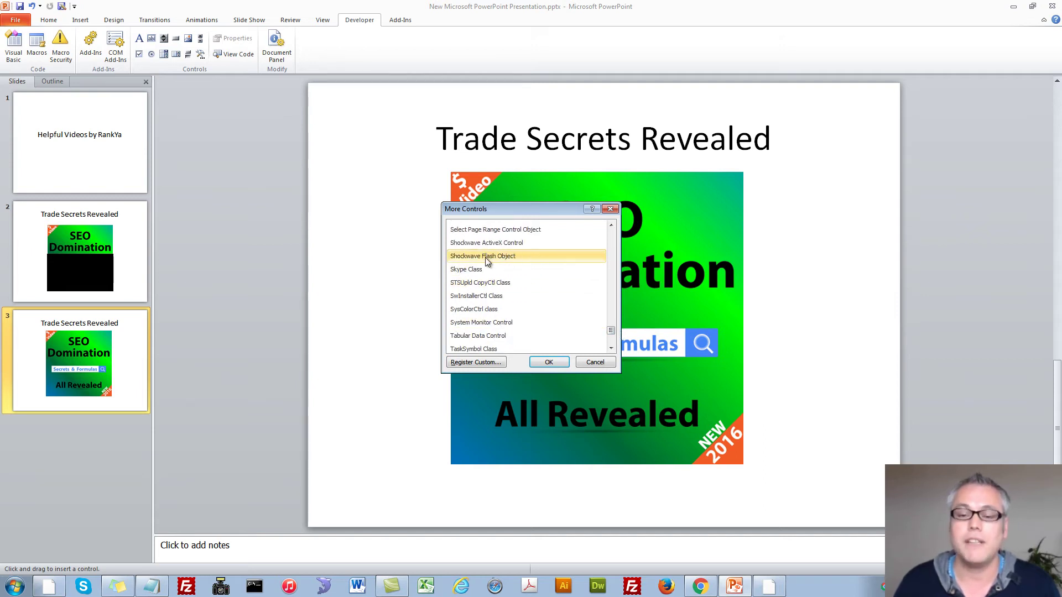
left_click(486, 257)
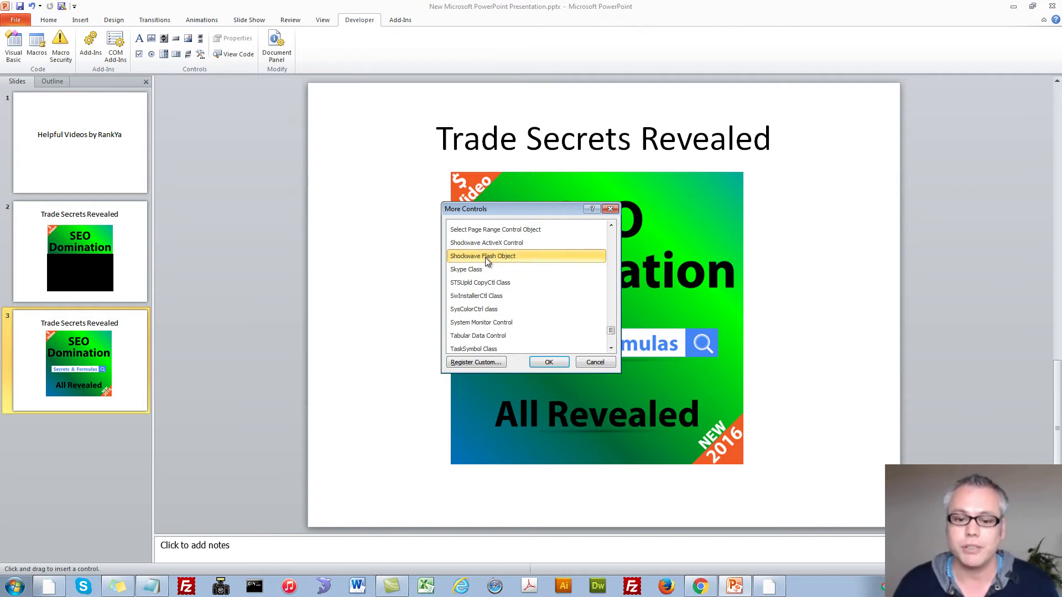
left_click(549, 362)
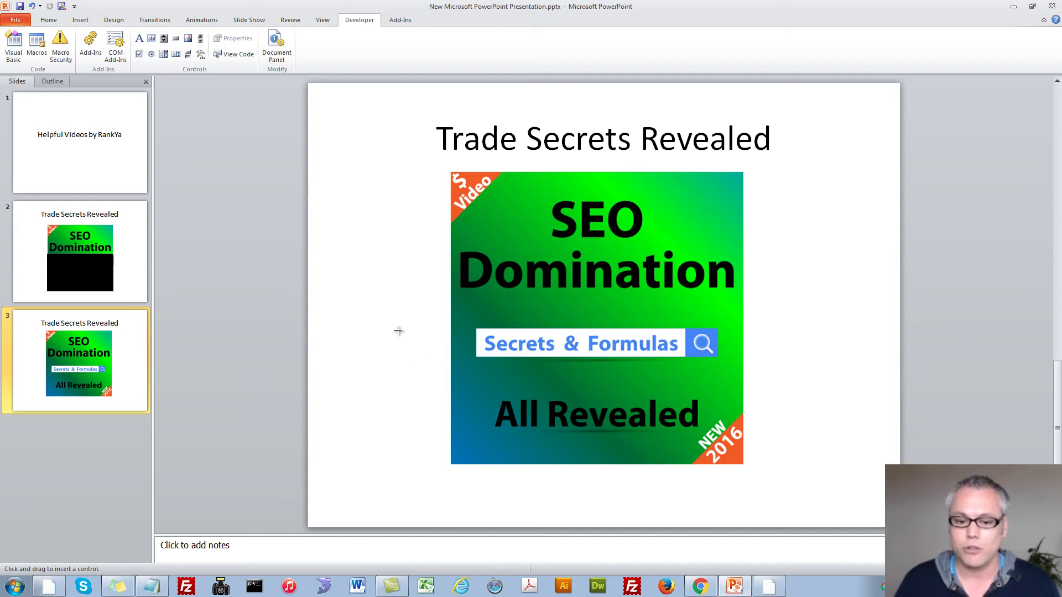
left_click_drag(387, 309, 810, 506)
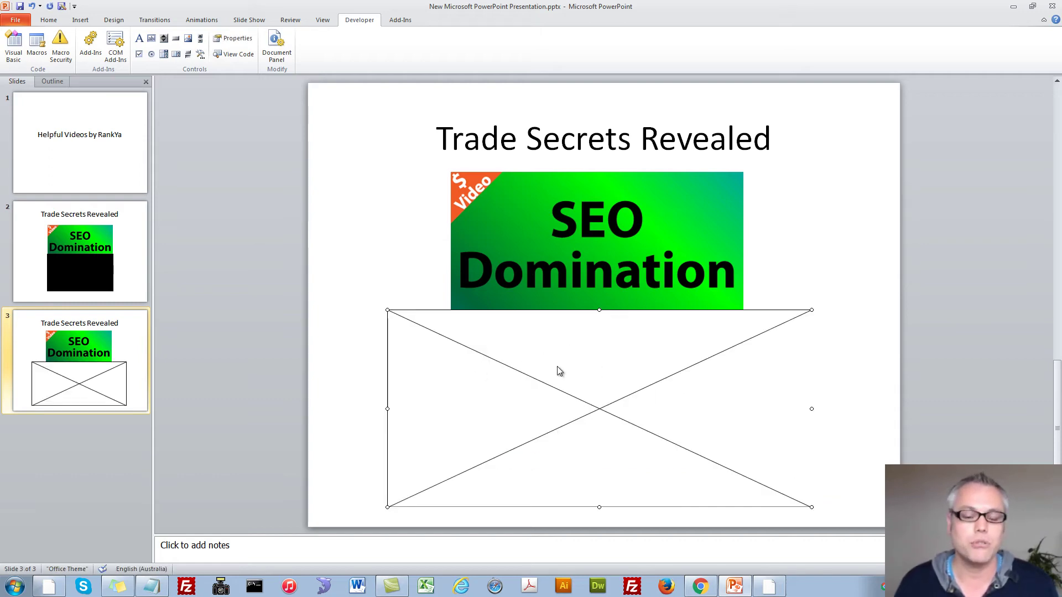
left_click(231, 44)
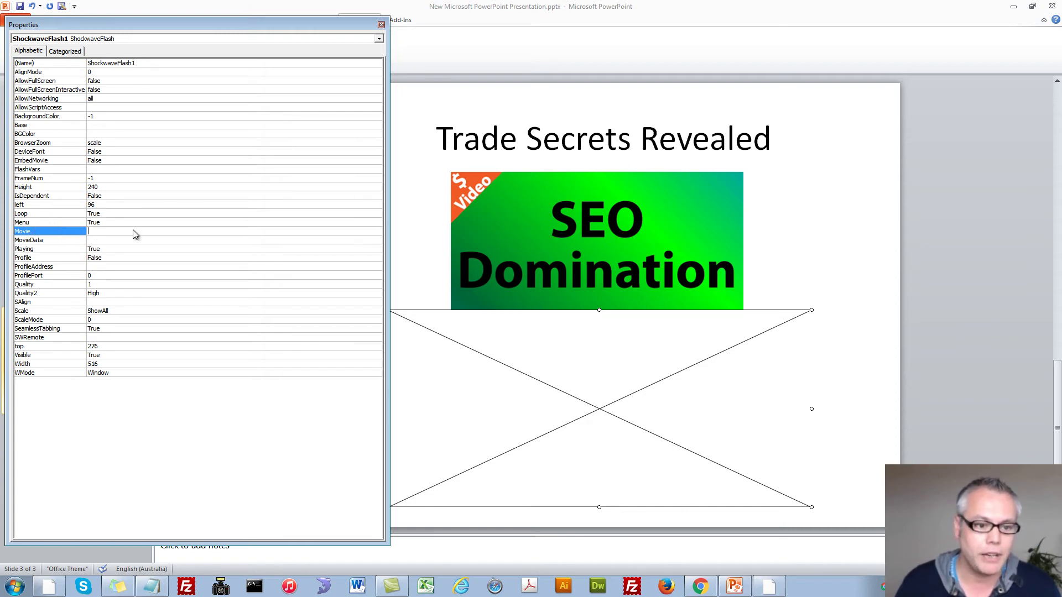
left_click(158, 586)
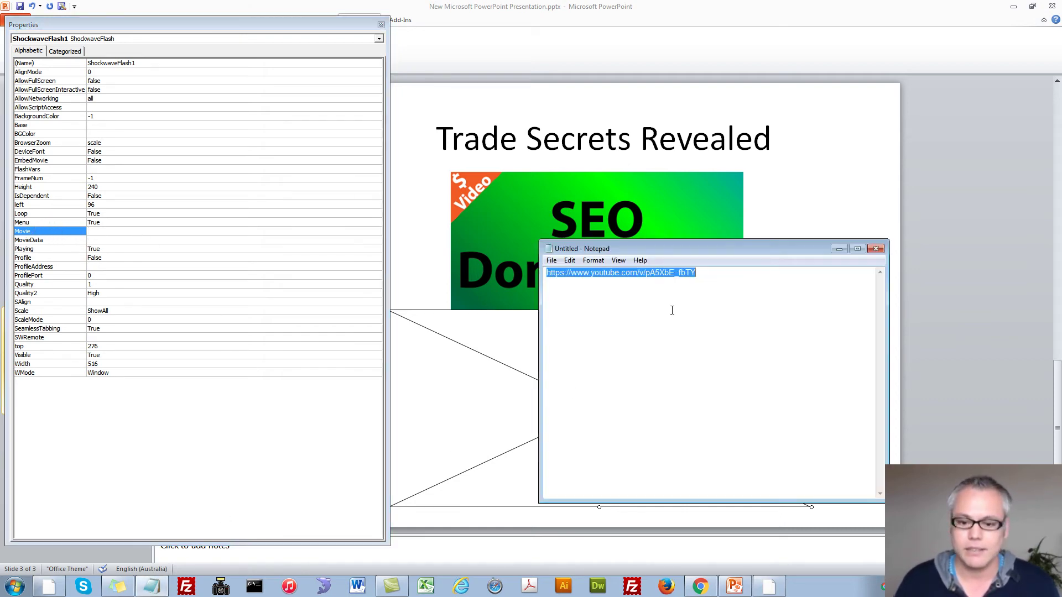
right_click(627, 279)
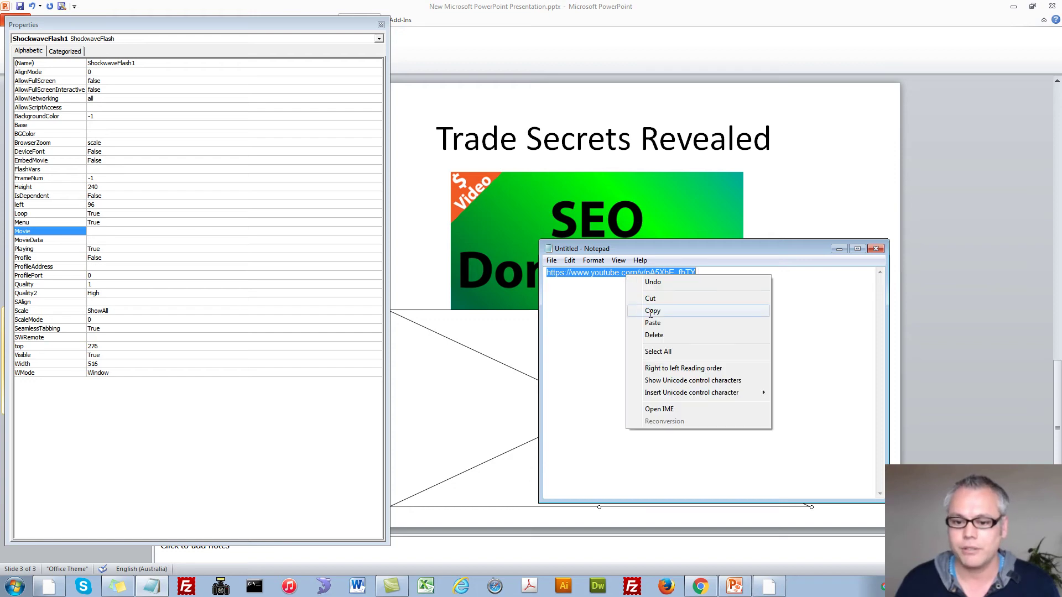
left_click(652, 312)
left_click(100, 233)
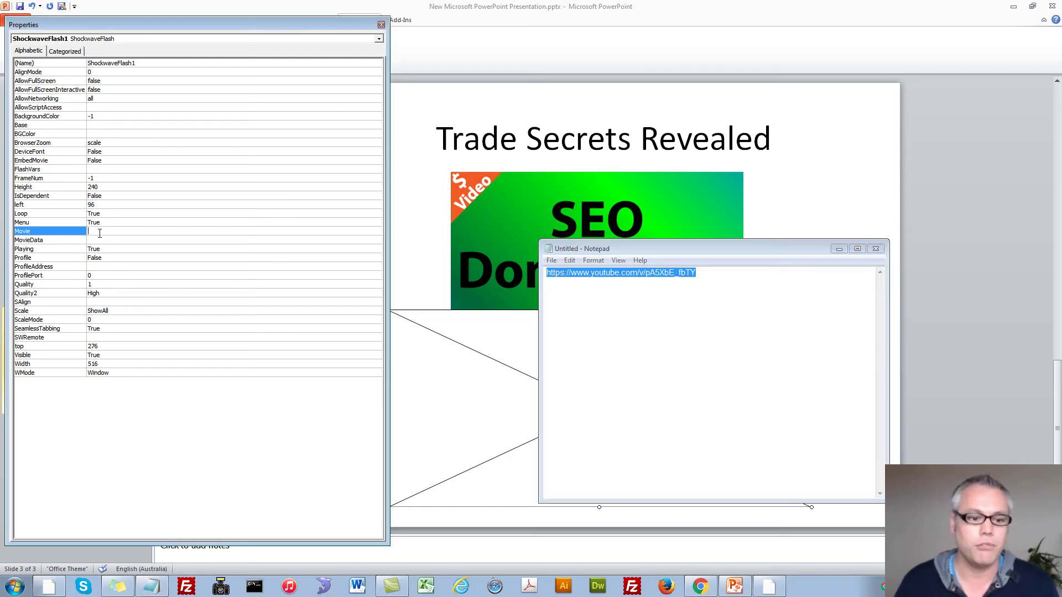
key("ctrl+v")
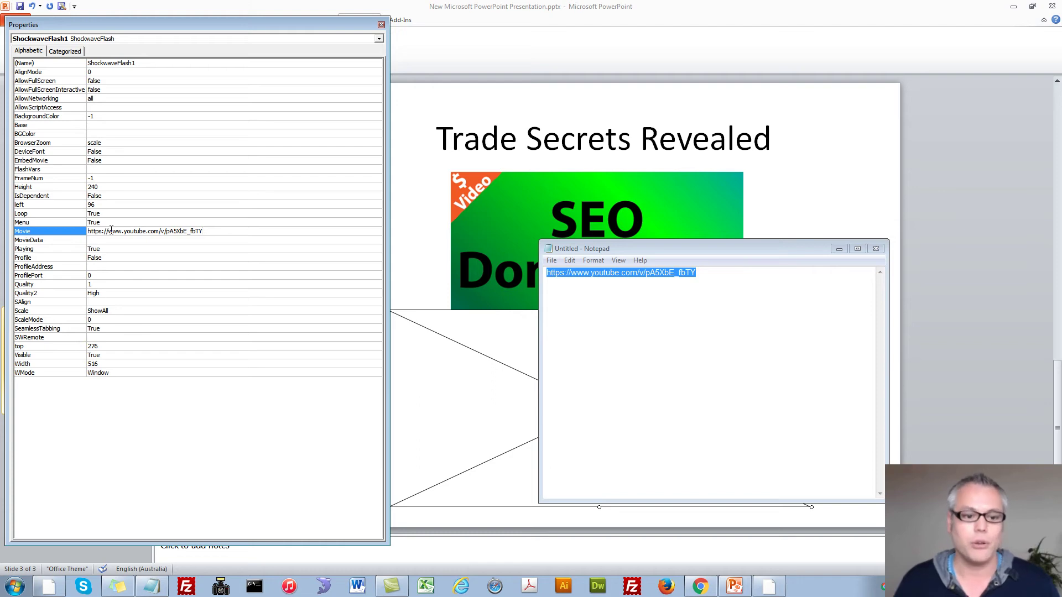